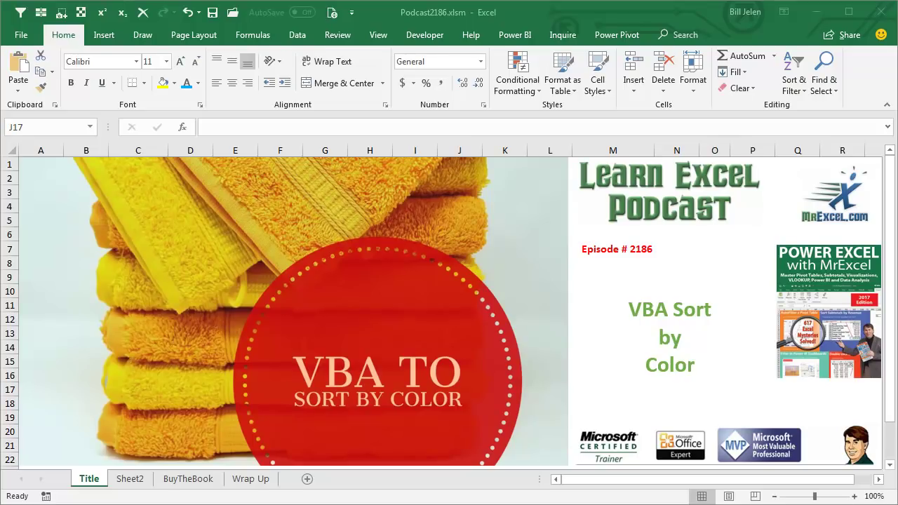
Step: Switch from the Title sheet to Sheet2 with the Apple–Elderberry fruit table
left_click(131, 479)
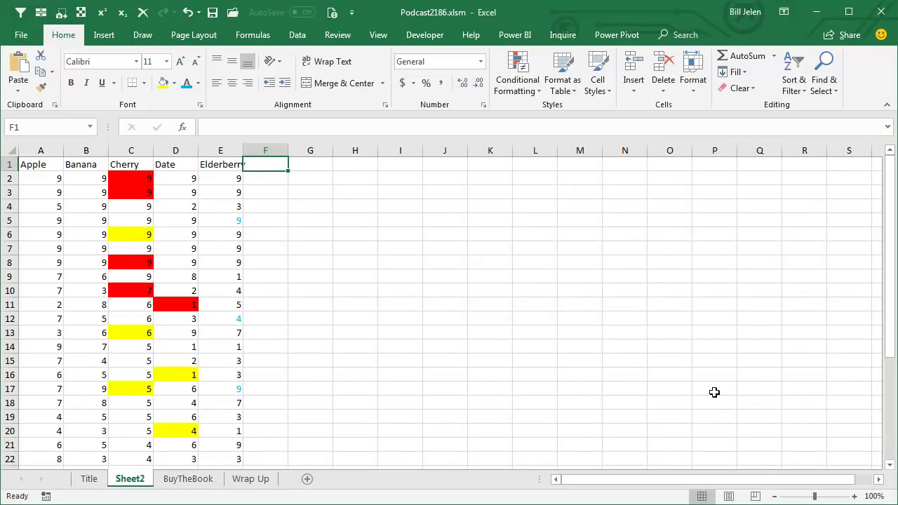
Step: With D2 selected, start recording a macro named HowToSortByColor stored in this workbook
left_click(176, 179)
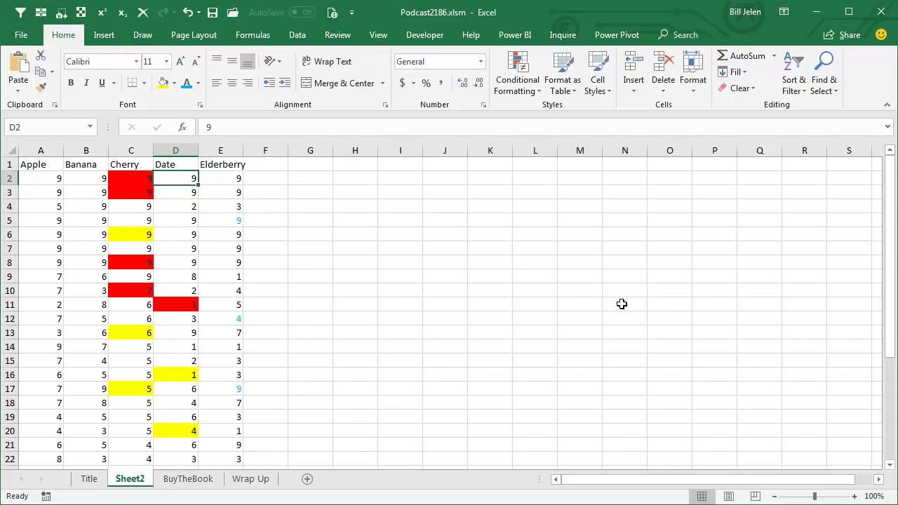
left_click(375, 35)
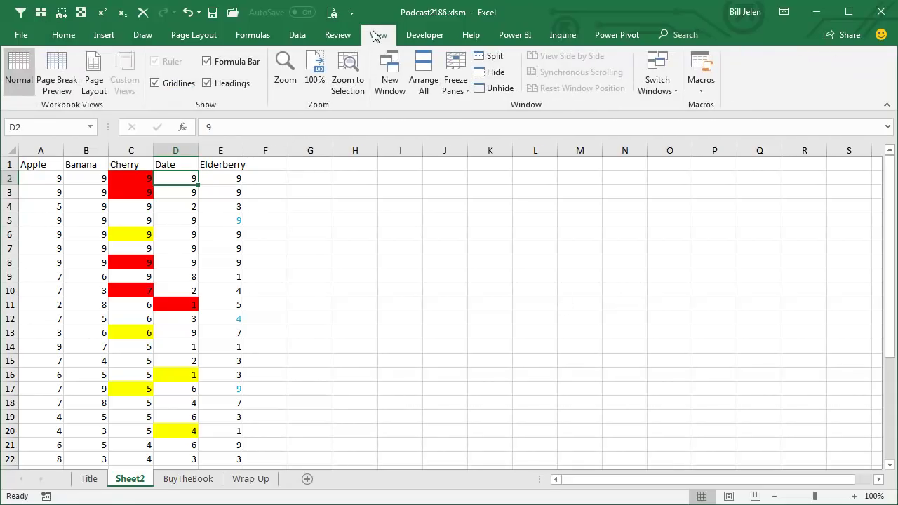
left_click(704, 92)
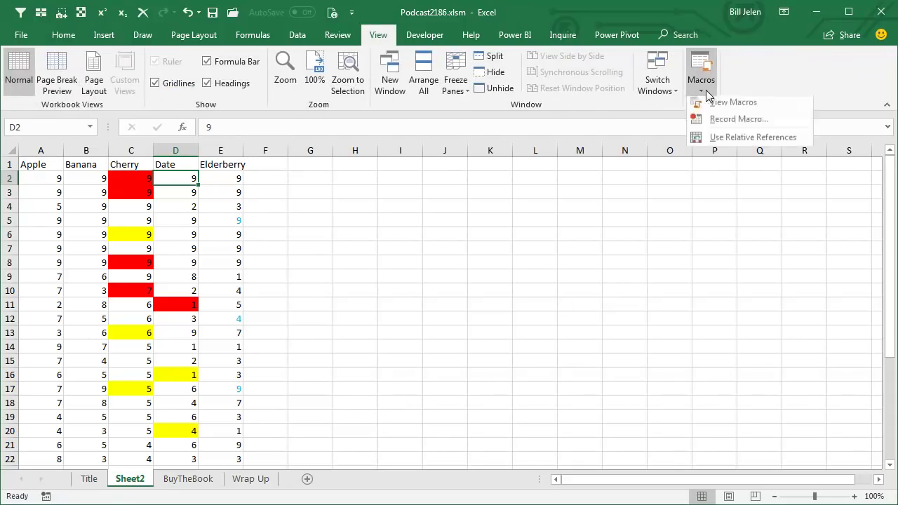
left_click(719, 123)
type("HowToSortByColor")
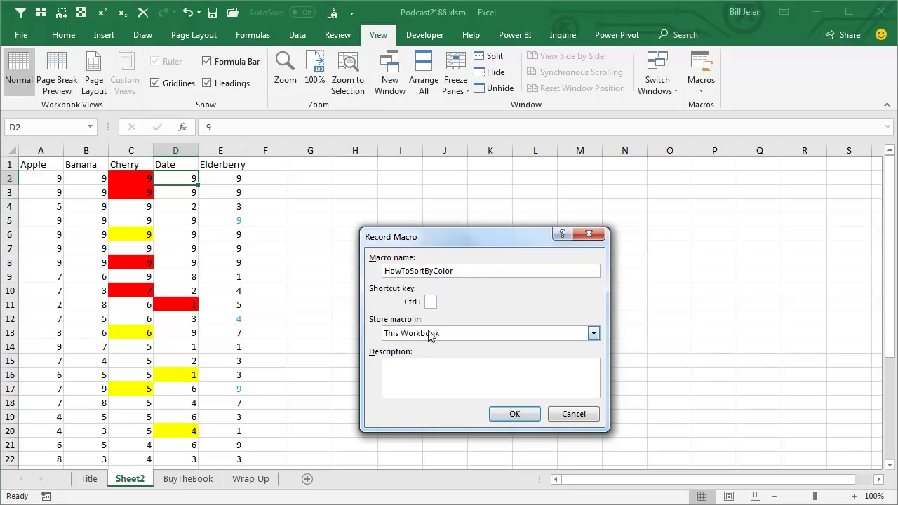
left_click(512, 415)
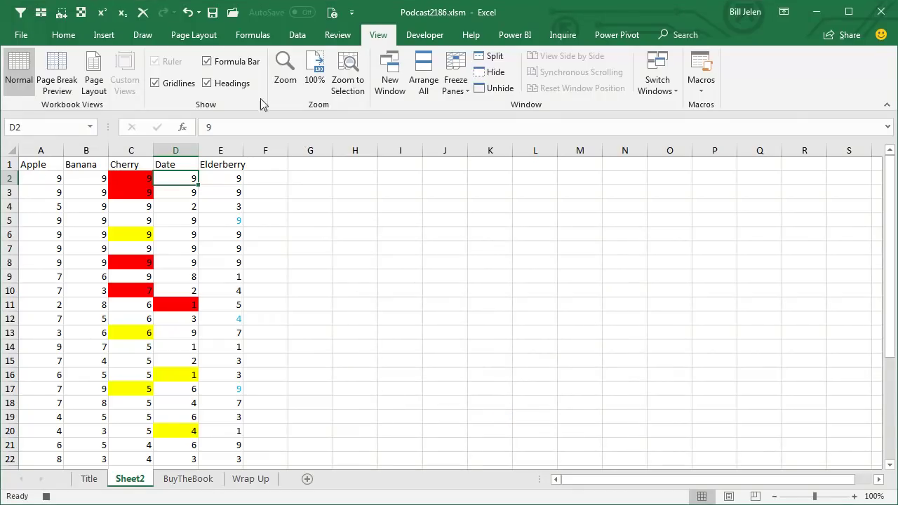
Step: In Custom Sort, replace the old rule with Cherry sorted by cell color, red on top
left_click(291, 36)
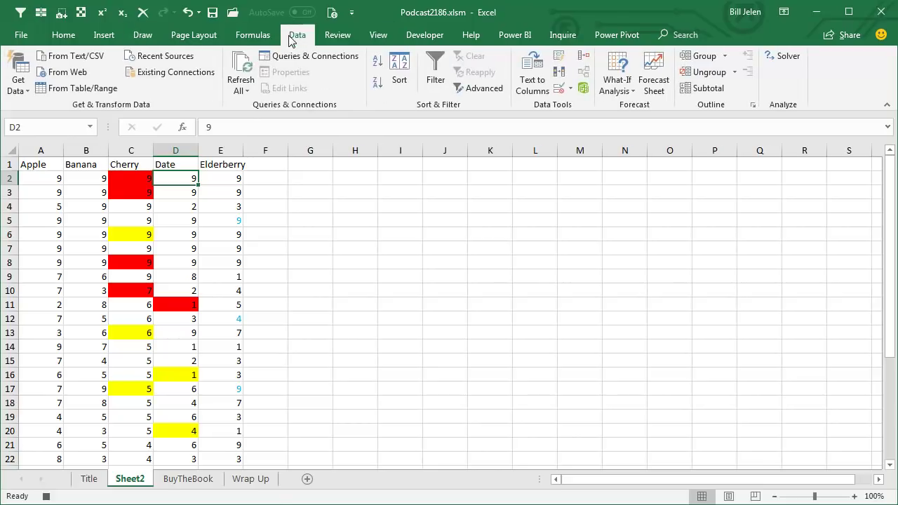
left_click(400, 67)
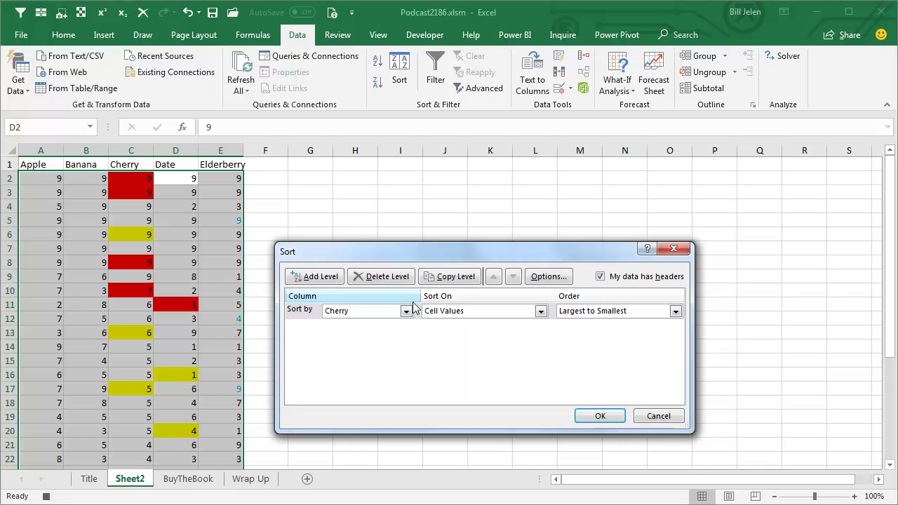
left_click(397, 276)
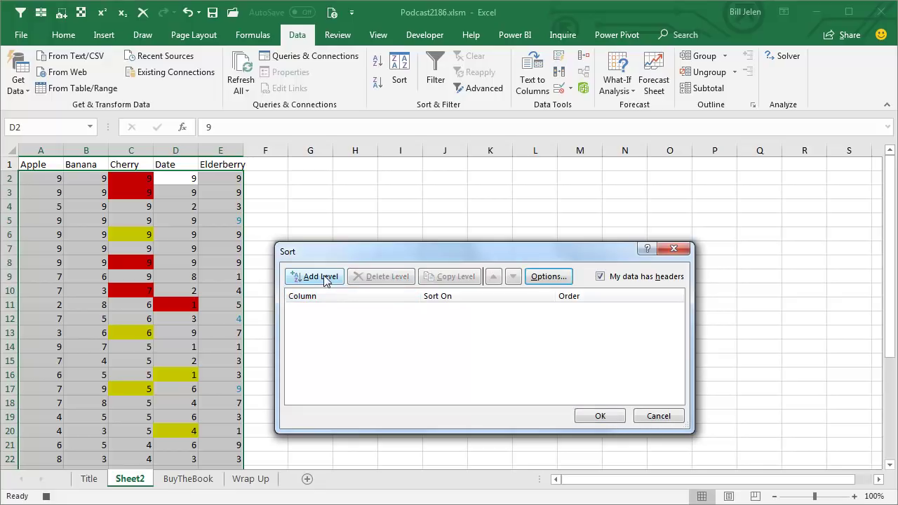
left_click(325, 278)
left_click(406, 311)
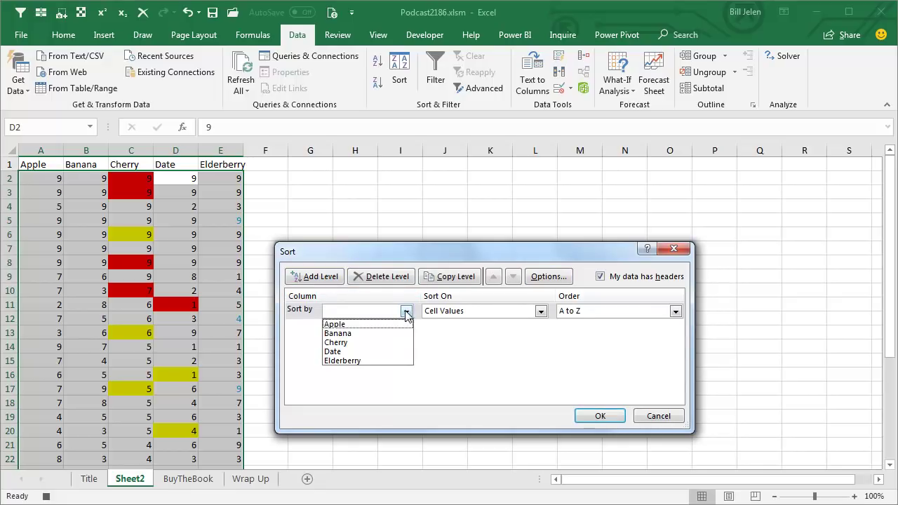
left_click(347, 343)
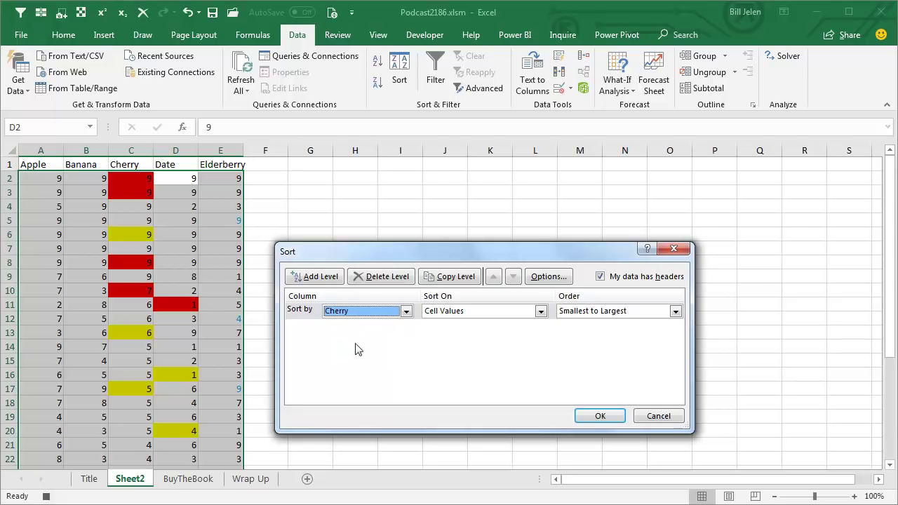
left_click(541, 311)
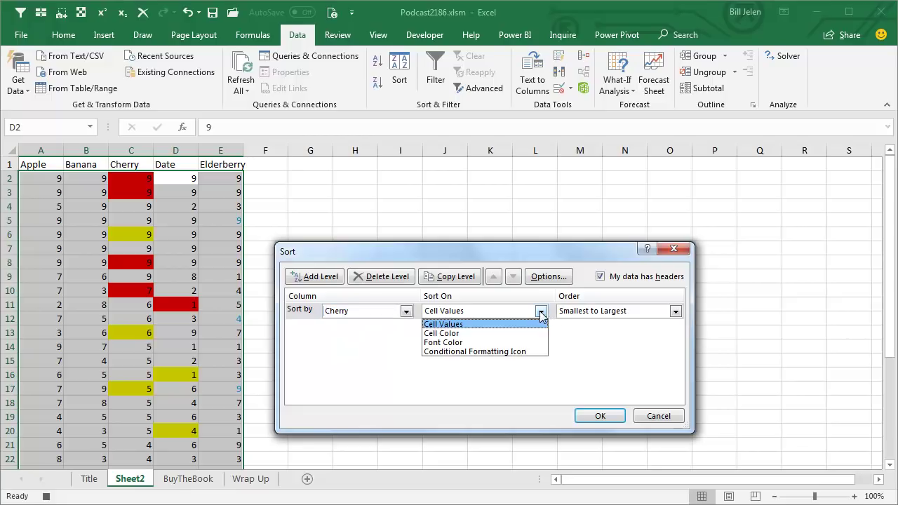
left_click(468, 336)
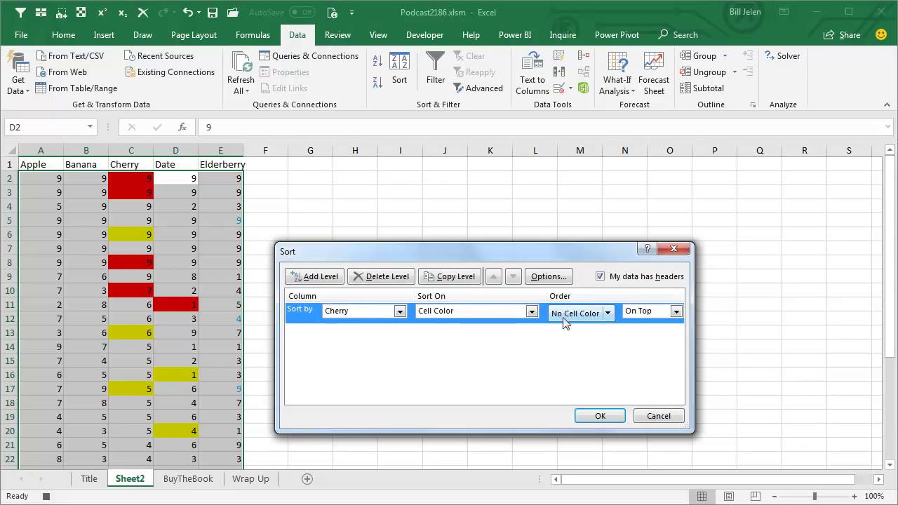
left_click(607, 313)
left_click(576, 349)
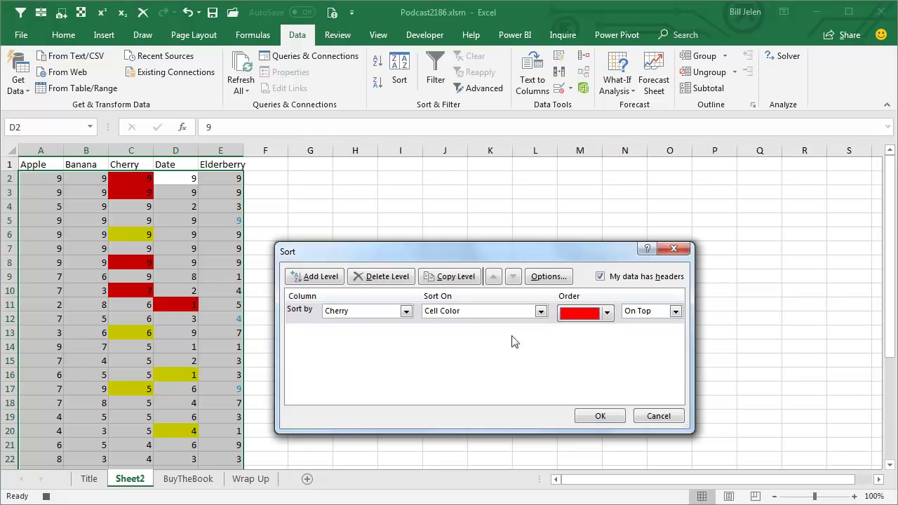
Step: Copy the Cherry level with yellow on top, and add an empty third level
left_click(446, 278)
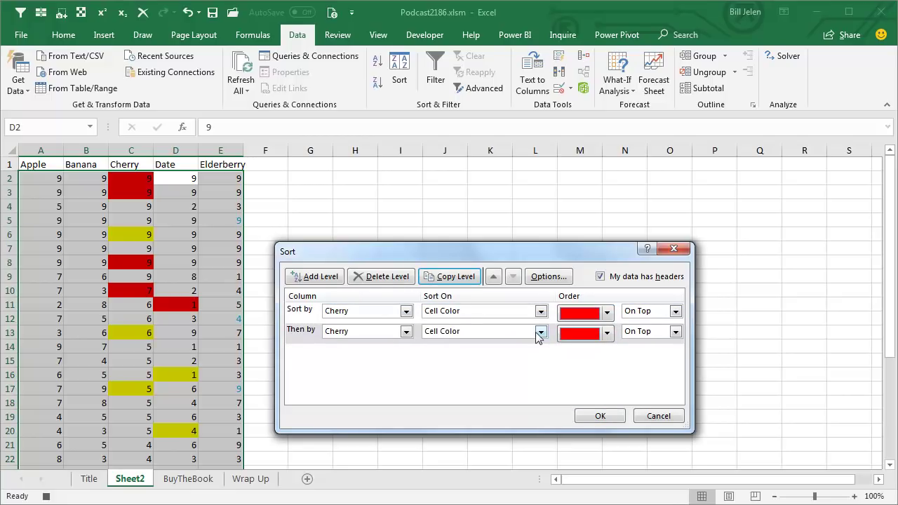
left_click(606, 332)
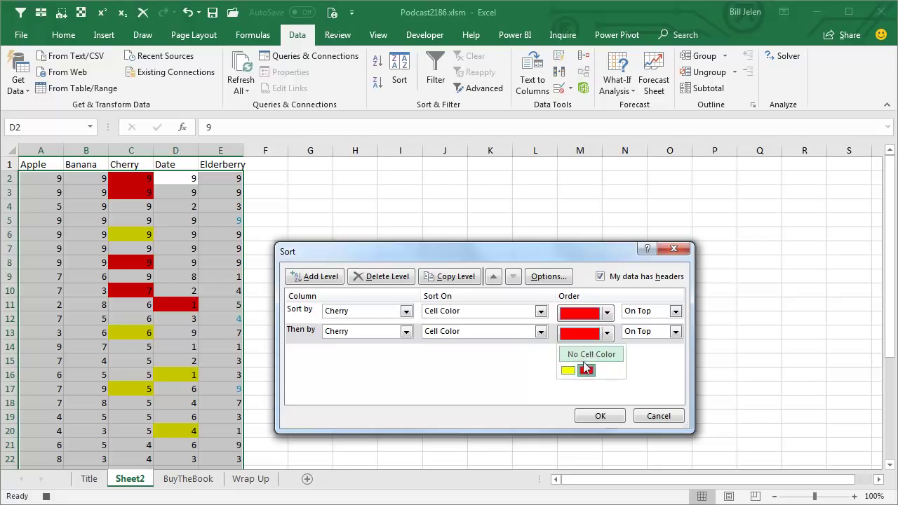
left_click(569, 370)
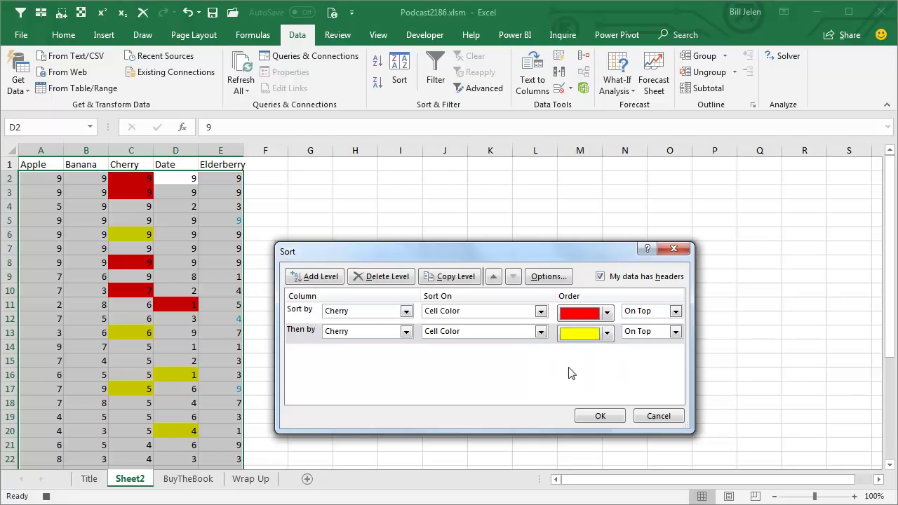
left_click(327, 278)
Step: Add Date cell-color levels with red on top, then yellow
left_click(405, 352)
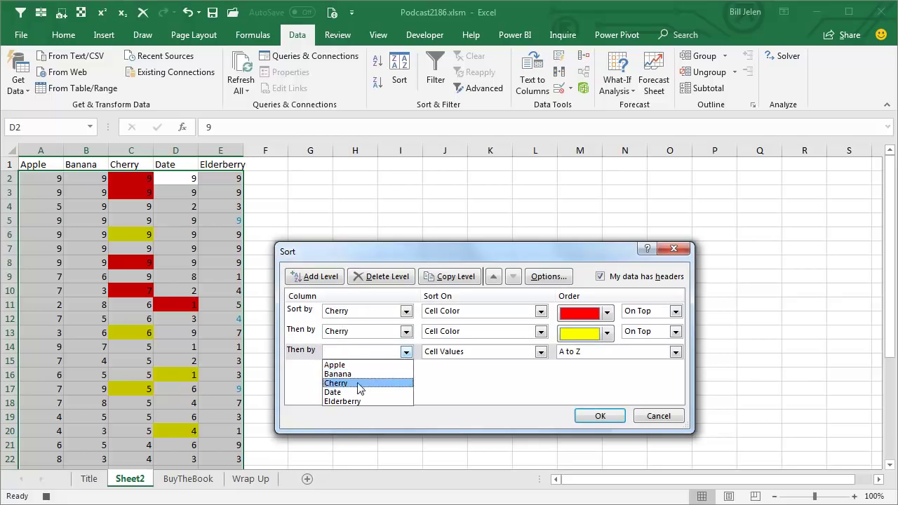
left_click(338, 393)
left_click(541, 352)
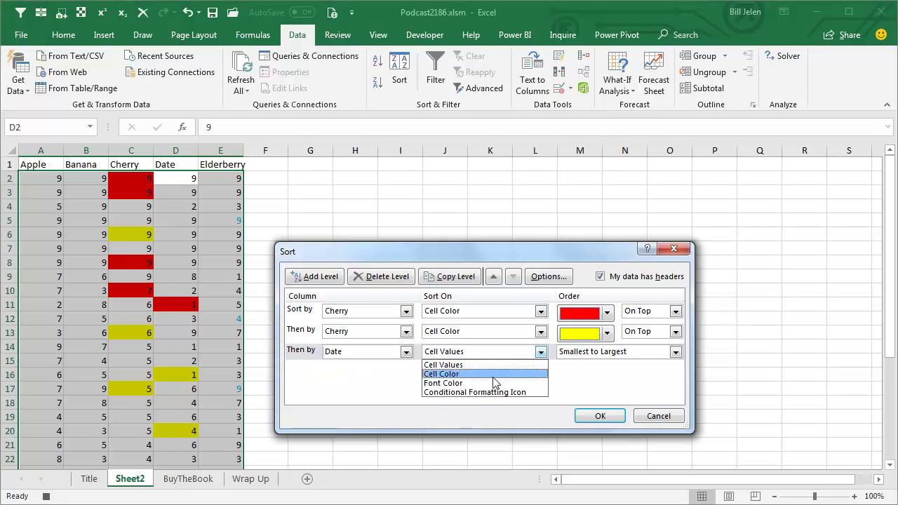
left_click(459, 376)
left_click(607, 354)
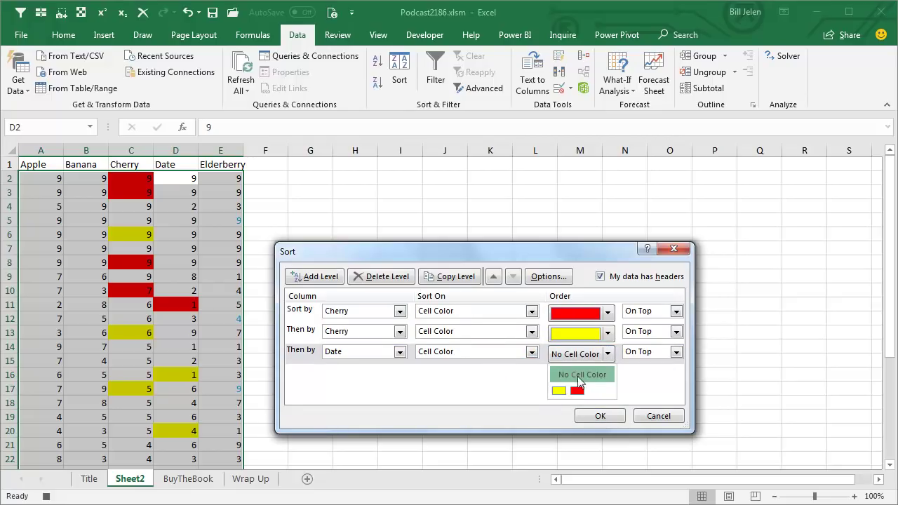
left_click(577, 391)
left_click(449, 276)
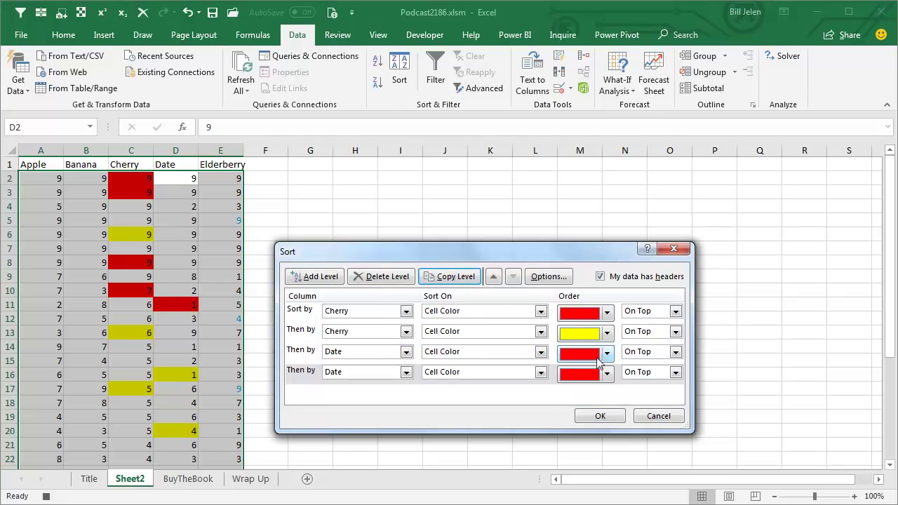
left_click(607, 374)
left_click(576, 414)
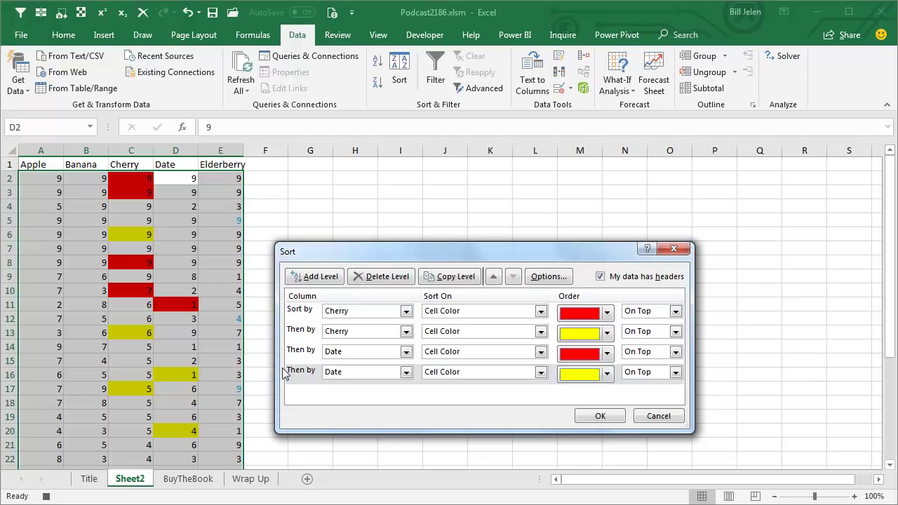
Step: Add an Elderberry level sorted by font color with blue on top
left_click(322, 278)
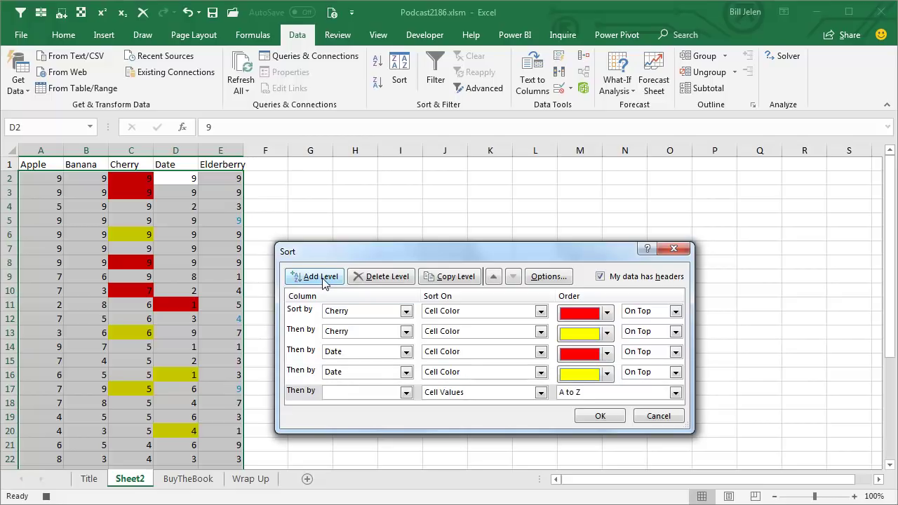
left_click(405, 392)
left_click(351, 443)
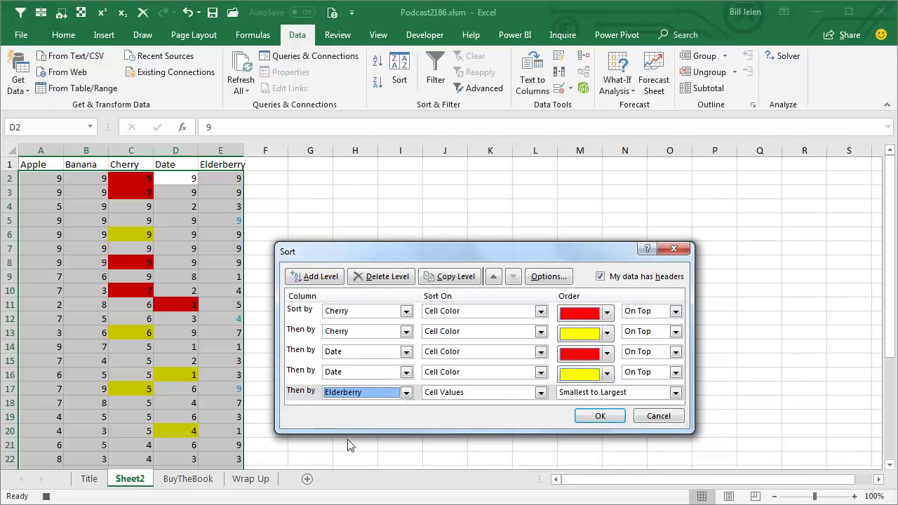
left_click(540, 392)
left_click(456, 424)
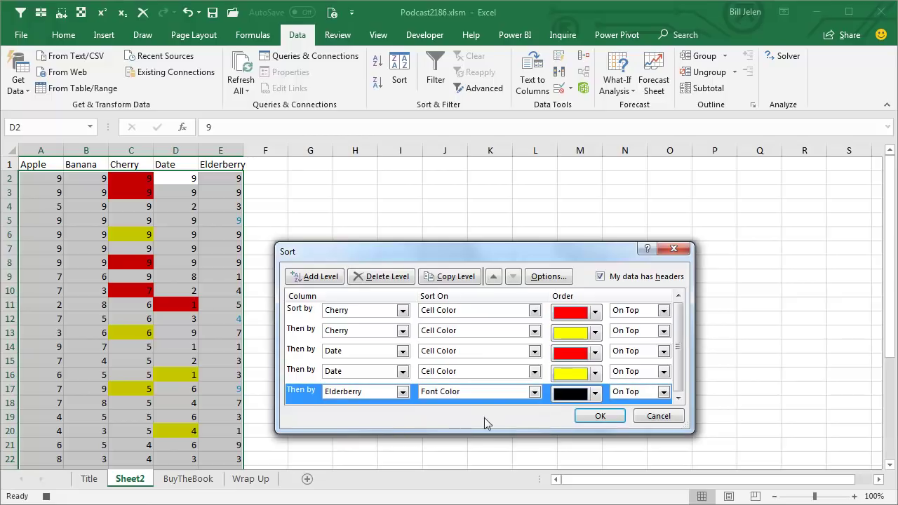
left_click(597, 394)
left_click(580, 414)
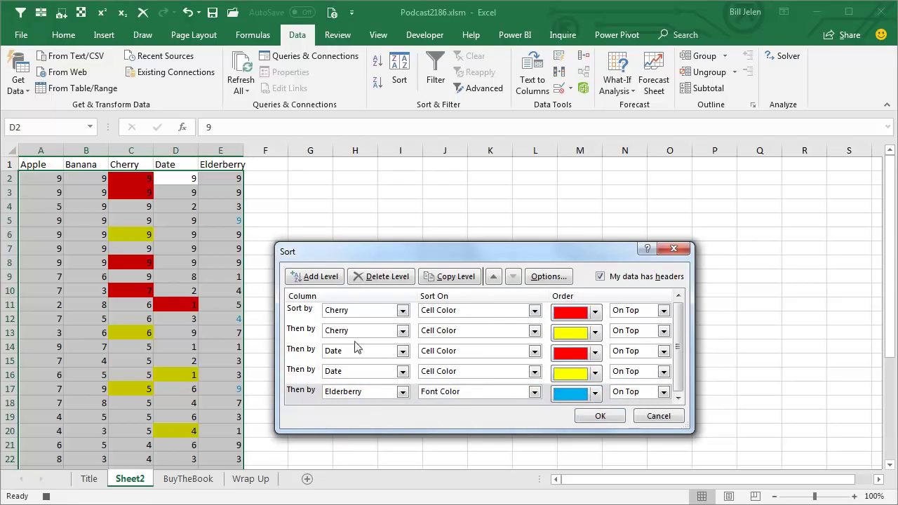
Step: Add a final Apple level sorted largest to smallest
left_click(323, 279)
left_click(402, 395)
left_click(366, 410)
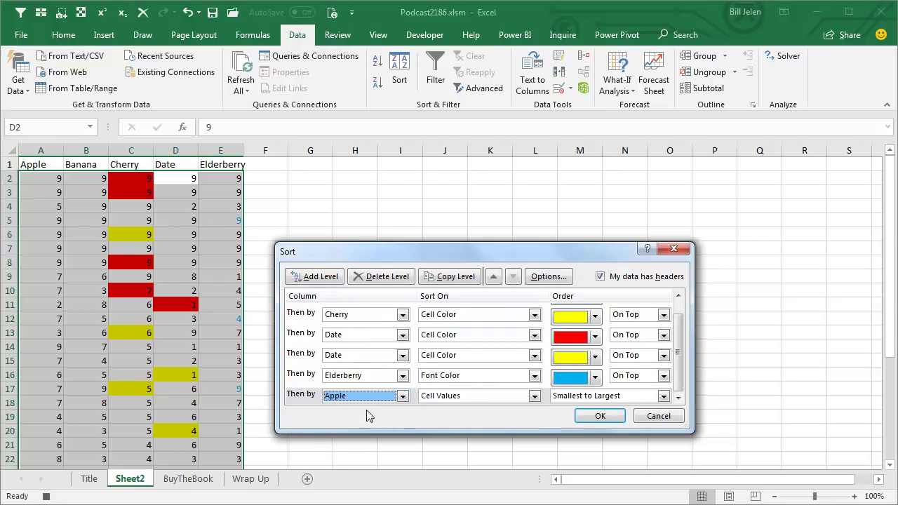
left_click(604, 399)
left_click(586, 418)
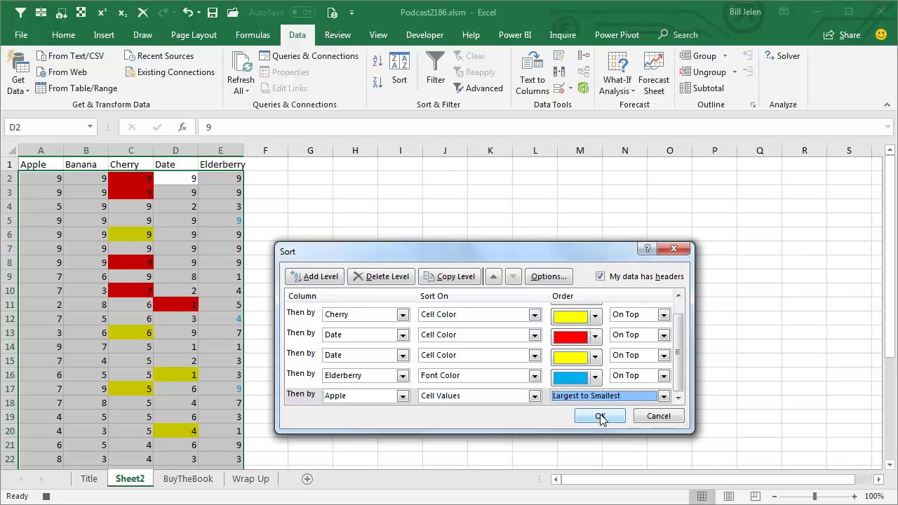
Step: Apply the multi-level color sort to the fruit data and stop the macro recording
left_click(599, 417)
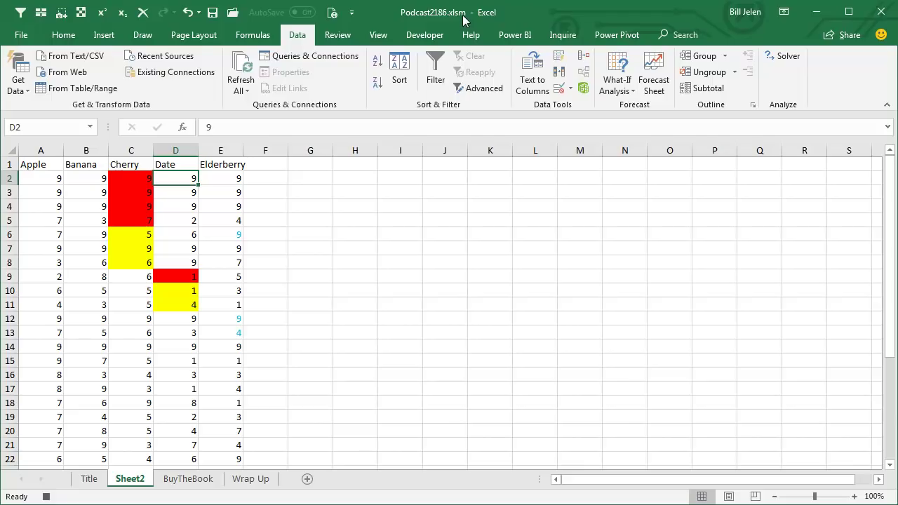
left_click(46, 497)
Step: Open the HowToSortByColor macro's code in the VBA editor from the Macro list
left_click(378, 35)
left_click(702, 91)
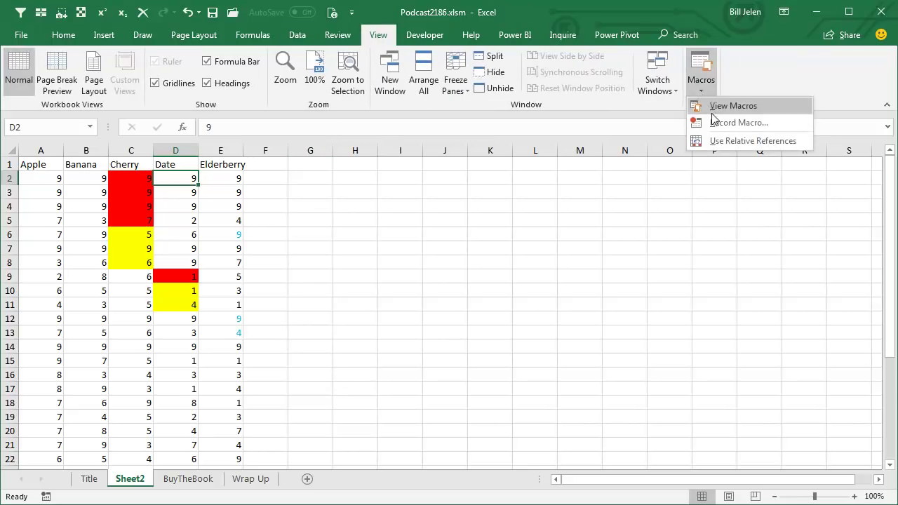
left_click(713, 109)
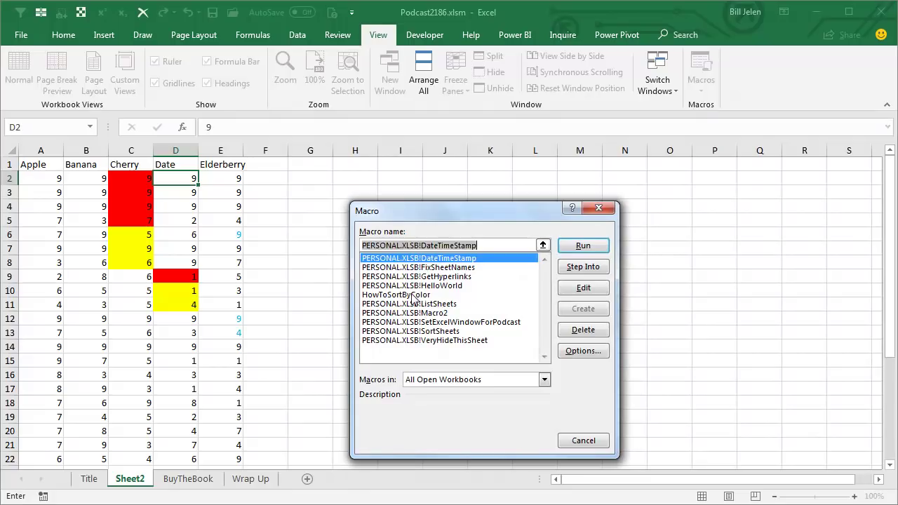
left_click(411, 296)
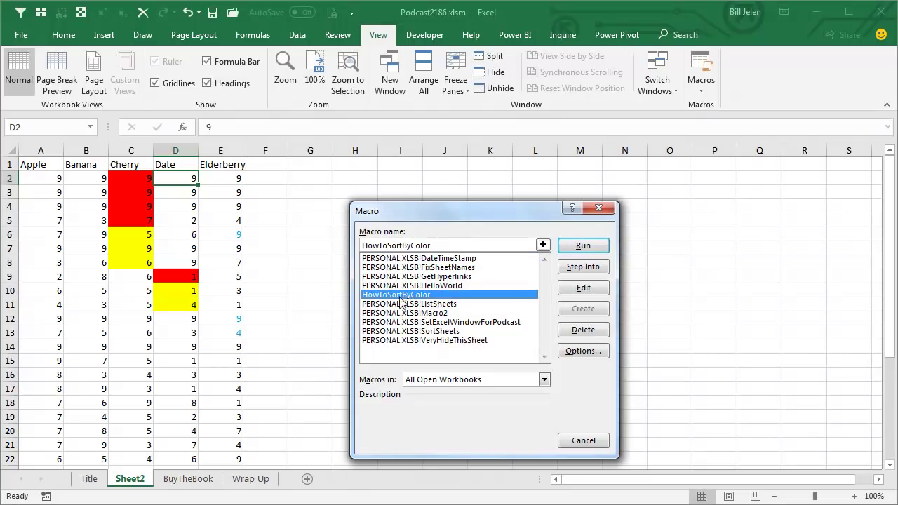
left_click(582, 288)
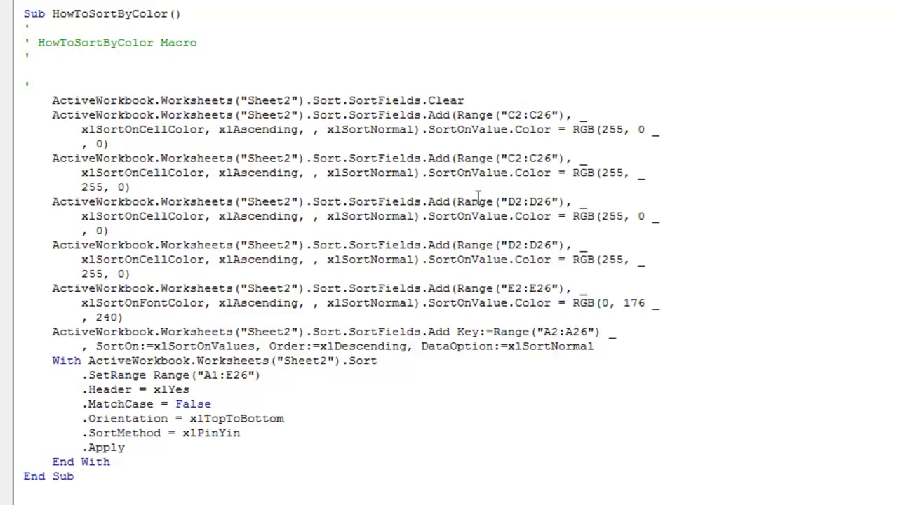
Step: Trim each SortFields.Add range to a single cell: C2, D2, E2 and A2
key("Delete")
key("Delete")
key("Delete")
key("Delete")
key("Delete")
key("Delete")
key("Delete")
key("Delete")
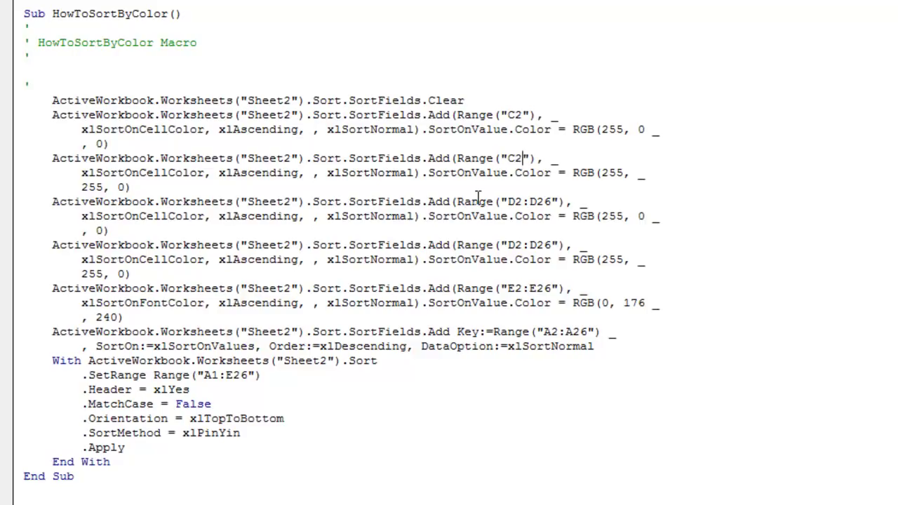
key("Down")
key("End")
key("Left")
key("Left")
key("Left")
key("Left")
key("Left")
key("Left")
key("Left")
key("Left")
key("Left")
key("Delete")
key("Delete")
key("Delete")
key("Delete")
key("Delete")
key("Delete")
key("Delete")
key("Delete")
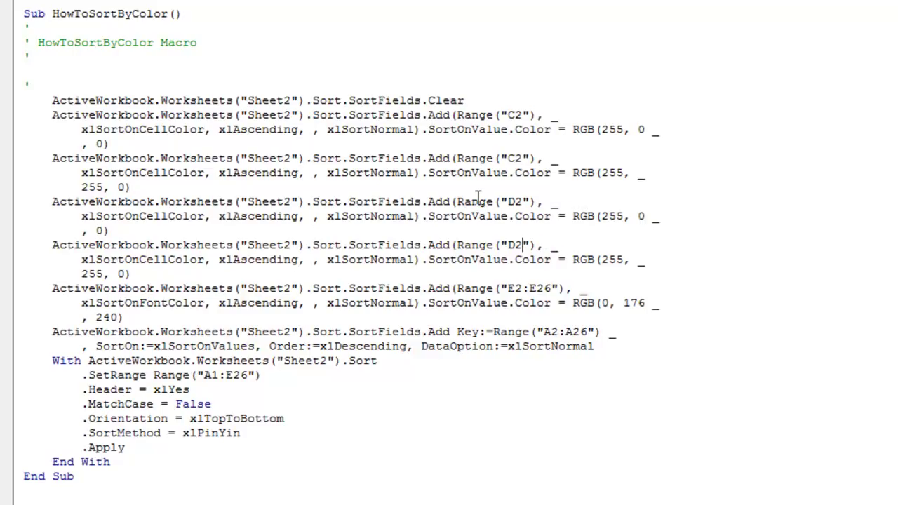
key("Delete")
key("Delete")
key("Delete")
key("Delete")
key("Delete")
key("Delete")
key("Delete")
key("Delete")
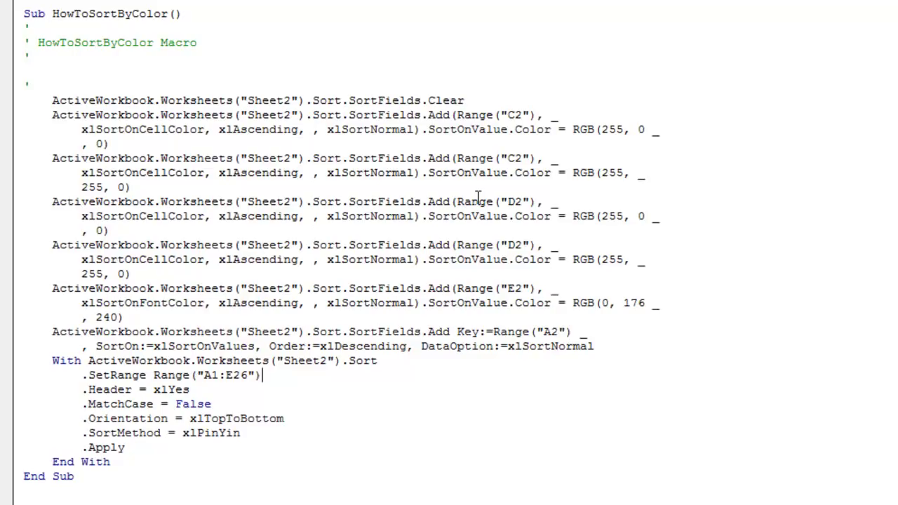
Step: Change SetRange to Range("A1").CurrentRegion using autocomplete, then return to Excel
key("Delete")
key("Delete")
key("Delete")
key("Delete")
key("End")
type(".Cu")
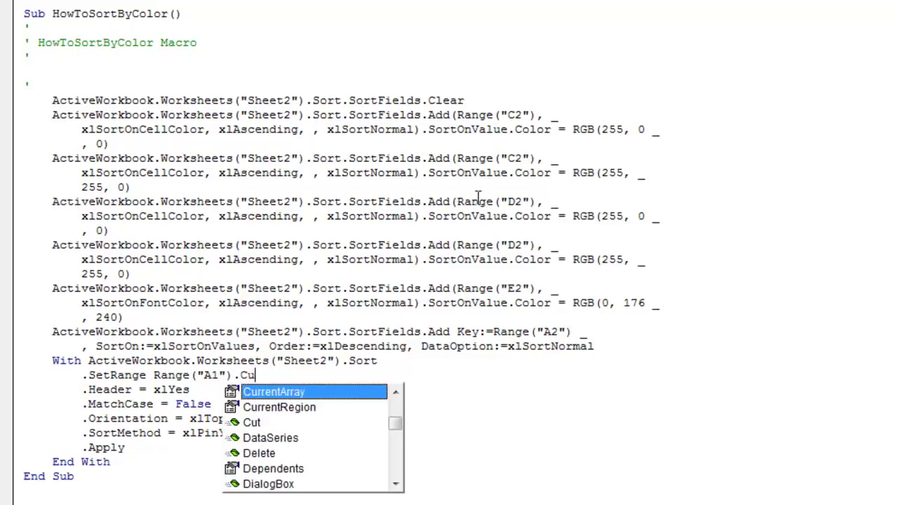
key("Down")
key("Tab")
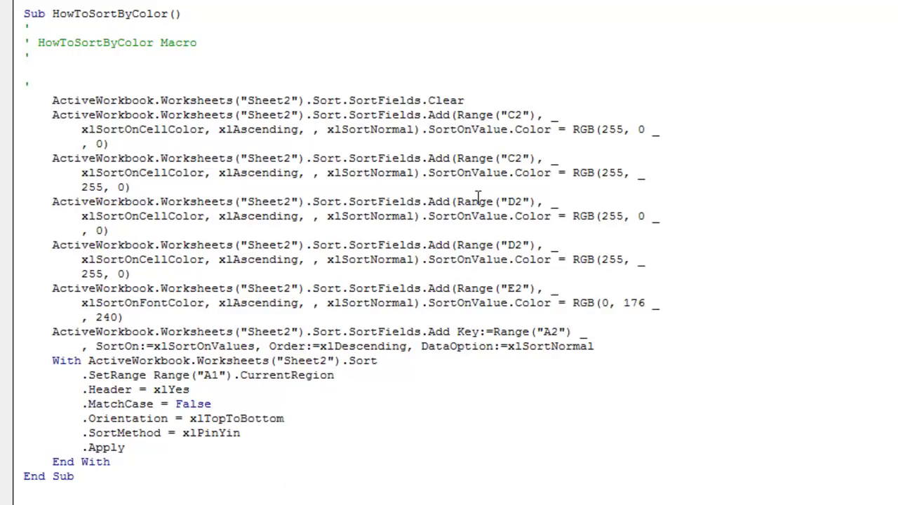
key("alt+Tab")
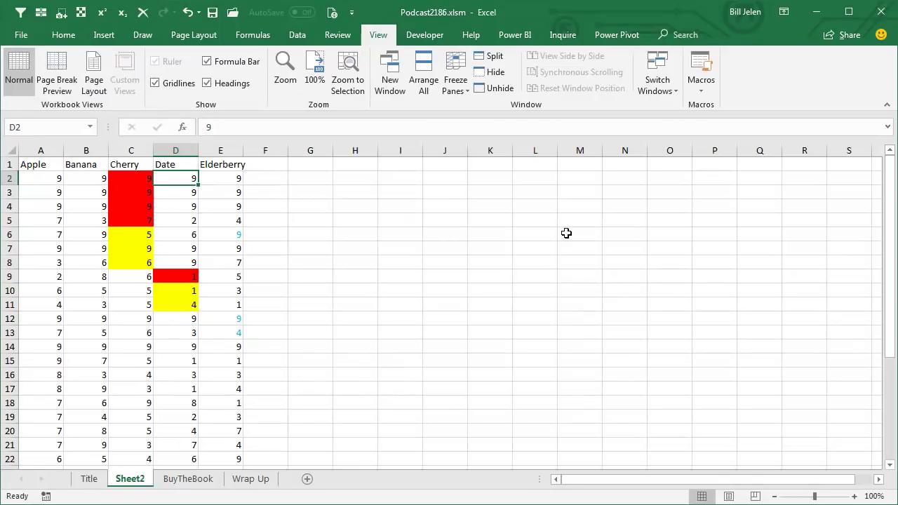
Step: Preview the data's current region with Ctrl+*, reselect A1, and return to the VBA code
left_click(41, 164)
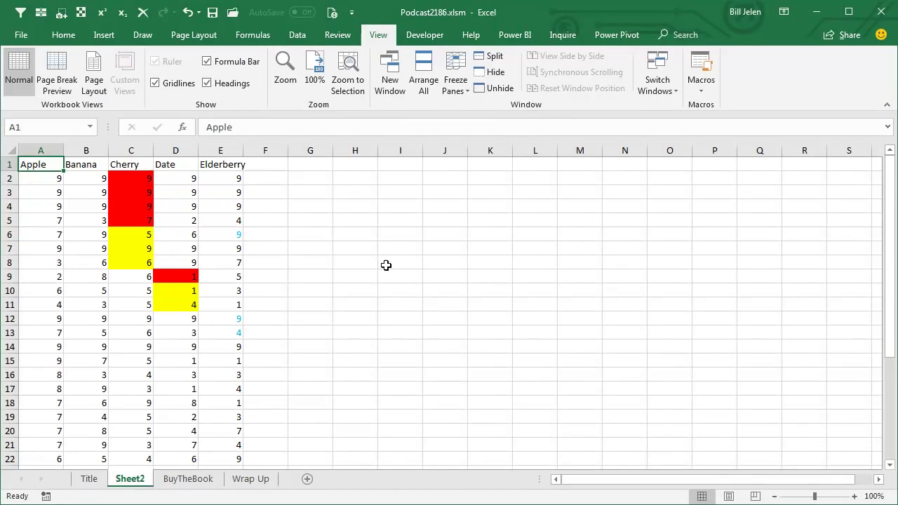
key("ctrl+shift+8")
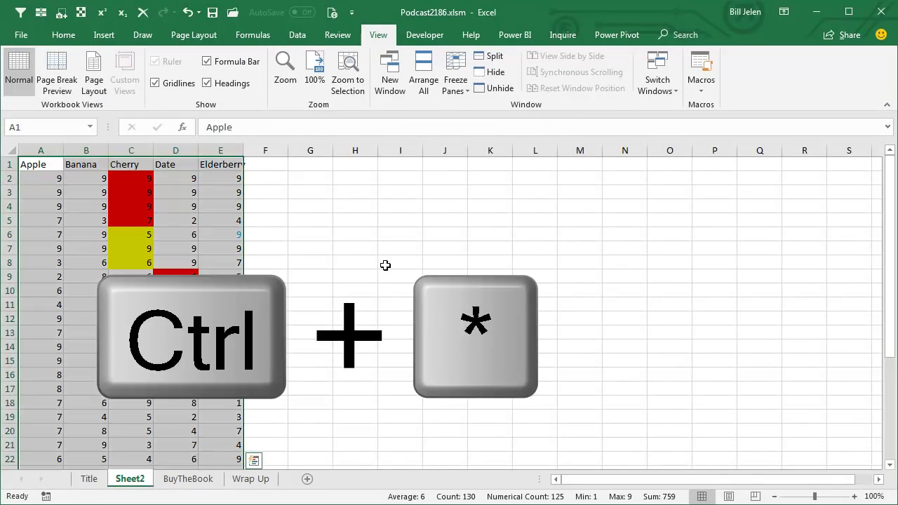
left_click(131, 319)
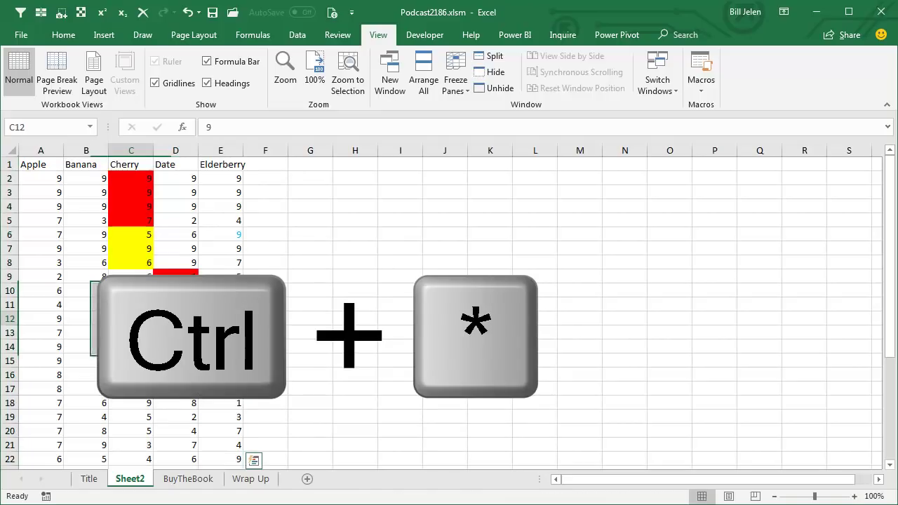
key("ctrl+shift+8")
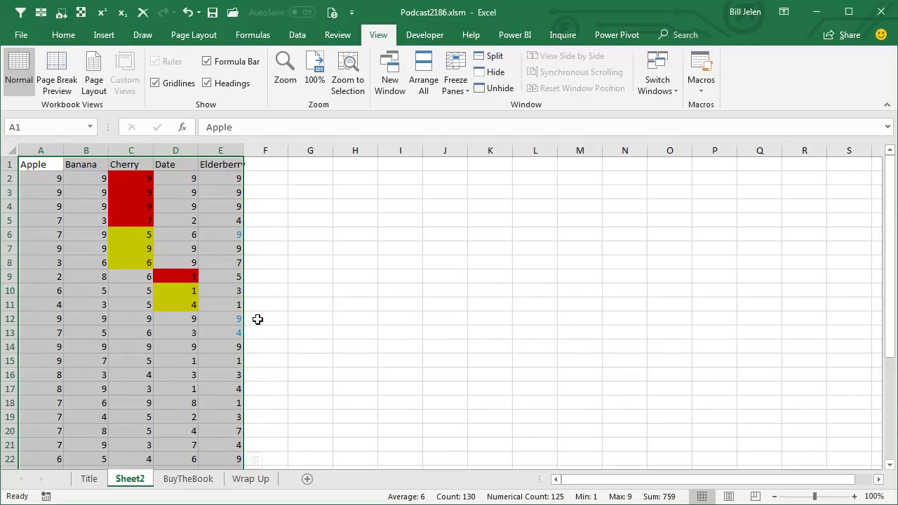
scroll(256, 294, "down", 4)
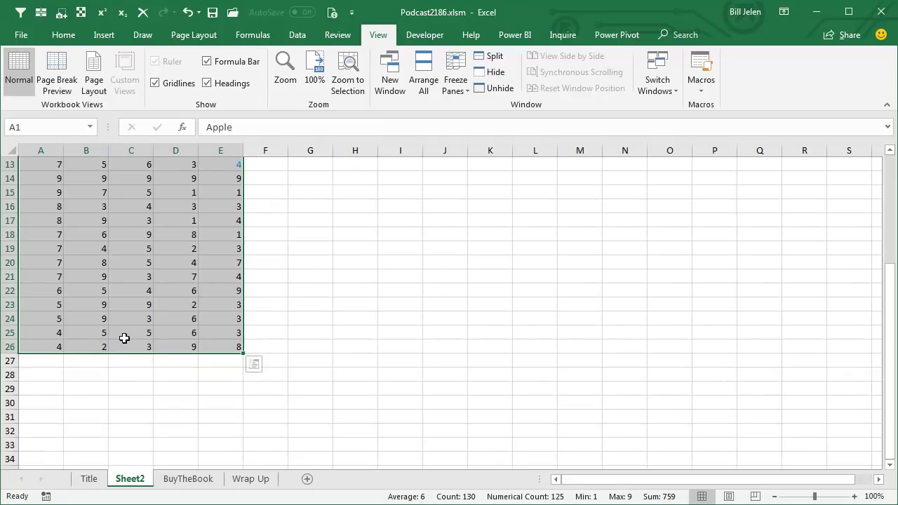
scroll(119, 338, "up", 4)
left_click(42, 164)
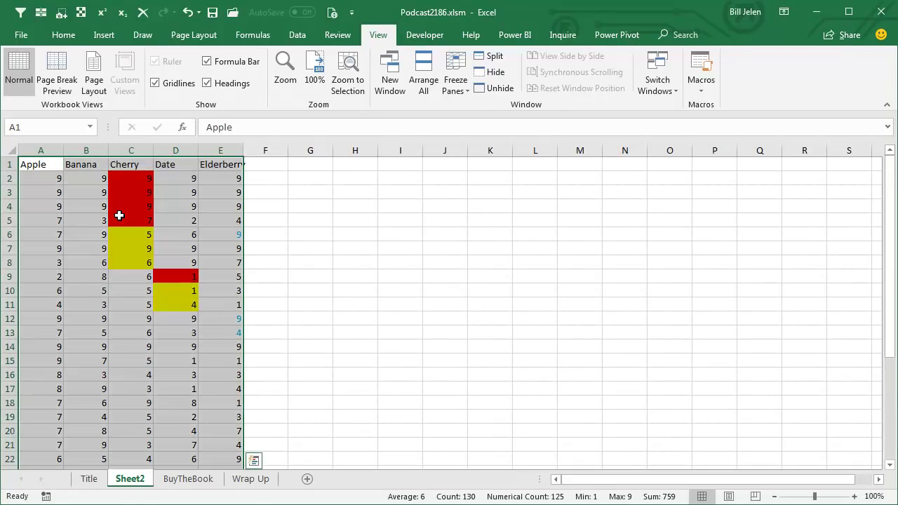
left_click(43, 166)
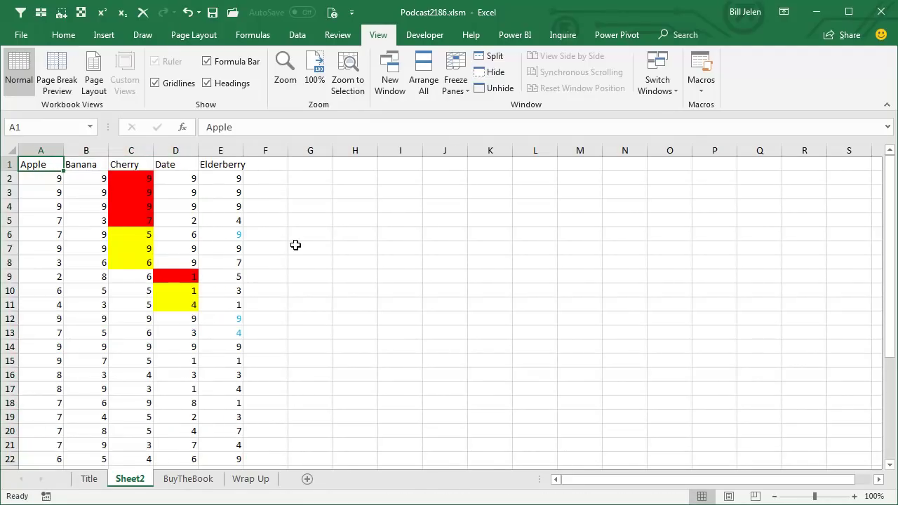
key("alt+F11")
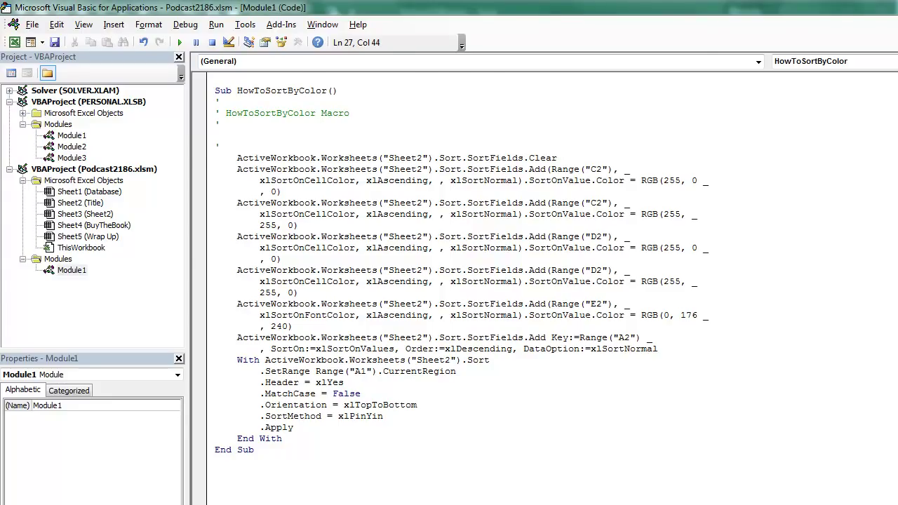
Step: Return to Sheet2 in Excel and scroll down to the data's last row, 26
key("alt+F11")
scroll(168, 370, "down", 4)
Step: Fill the five new rows A27:E31 below the data with 11
left_click_drag(56, 362, 219, 423)
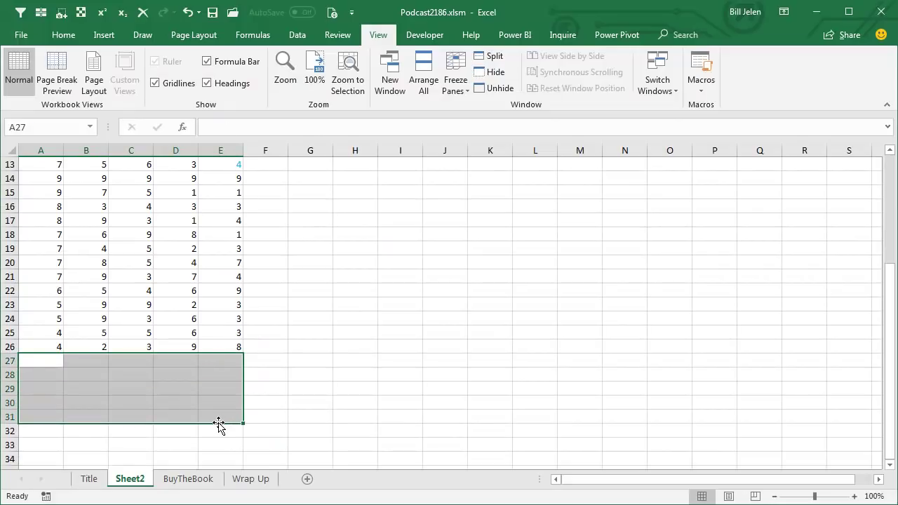
type("11")
key("ctrl+Return")
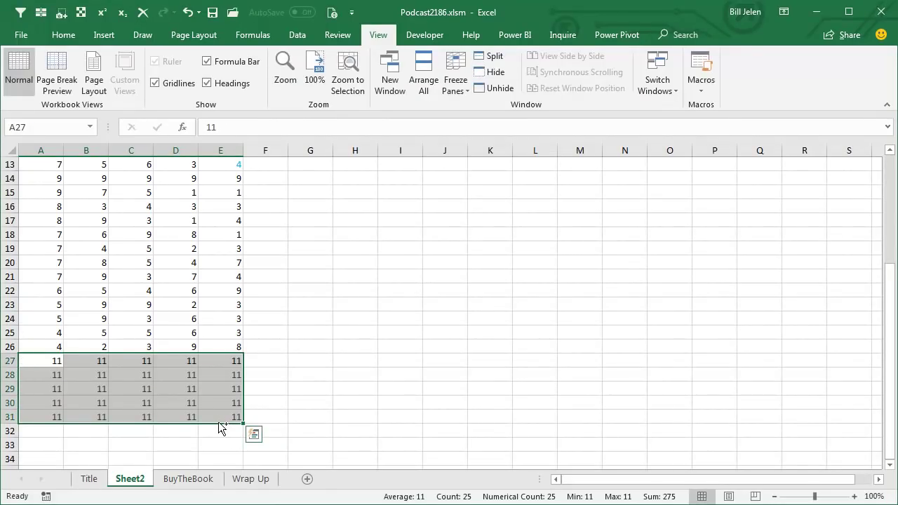
key("Right")
key("Right")
key("Down")
key("Down")
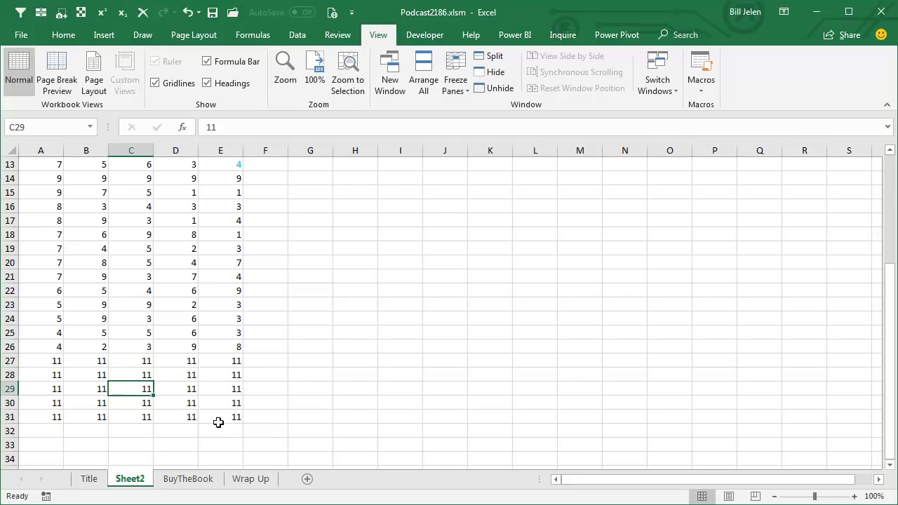
Step: Give C29 a red fill and D30 a yellow fill, then return to the VBA editor
left_click(59, 39)
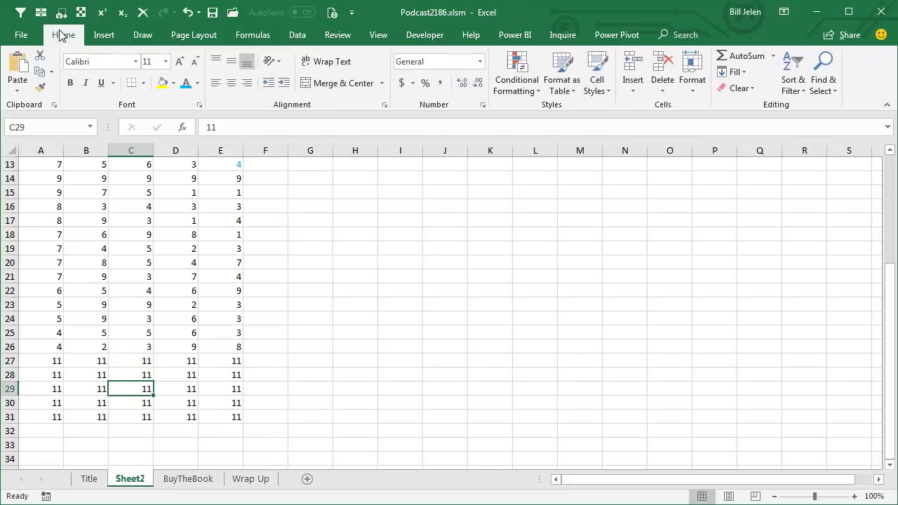
left_click(174, 83)
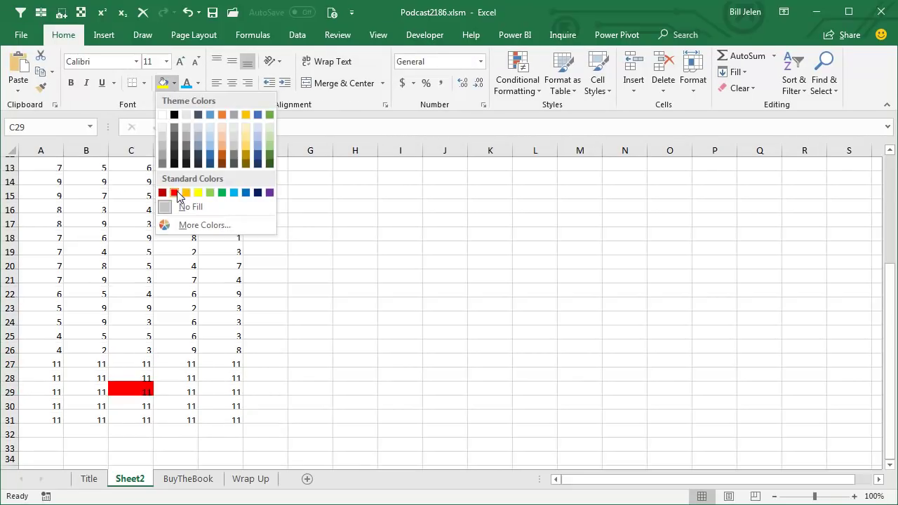
left_click(174, 192)
left_click(186, 404)
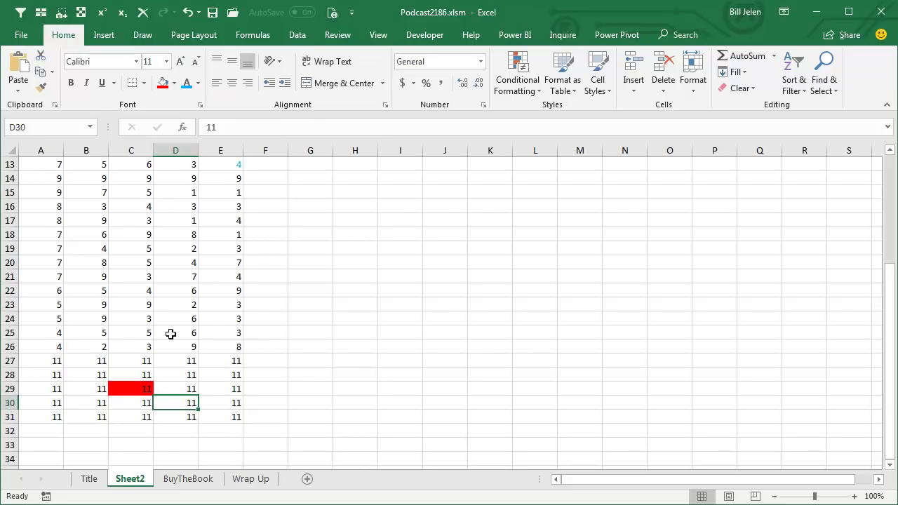
left_click(176, 83)
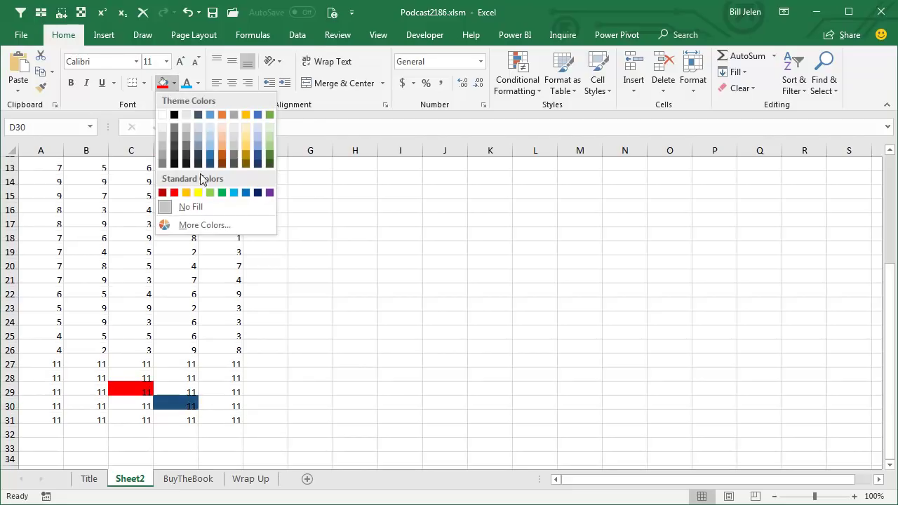
left_click(198, 193)
left_click(236, 361)
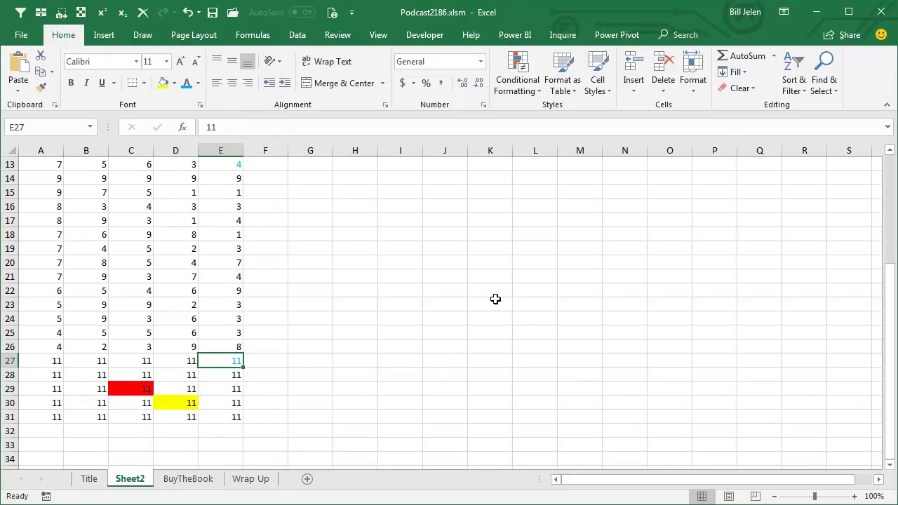
key("alt+Tab")
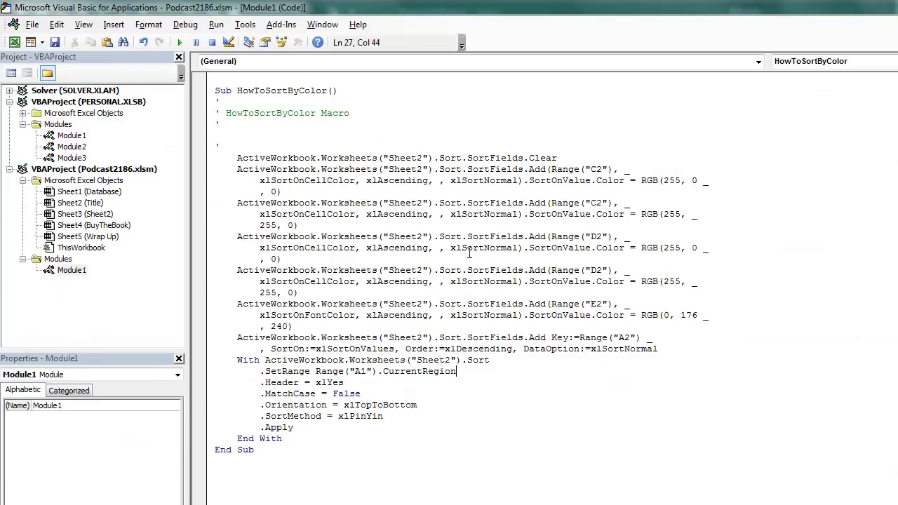
Step: Run the HowToSortByColor macro to re-sort Sheet2, new rows included, by colour
left_click(242, 91)
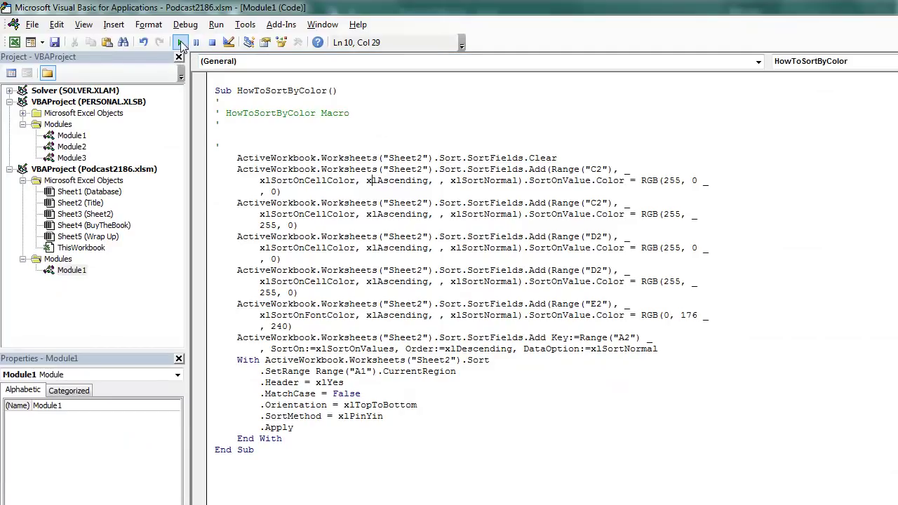
key("alt+Tab")
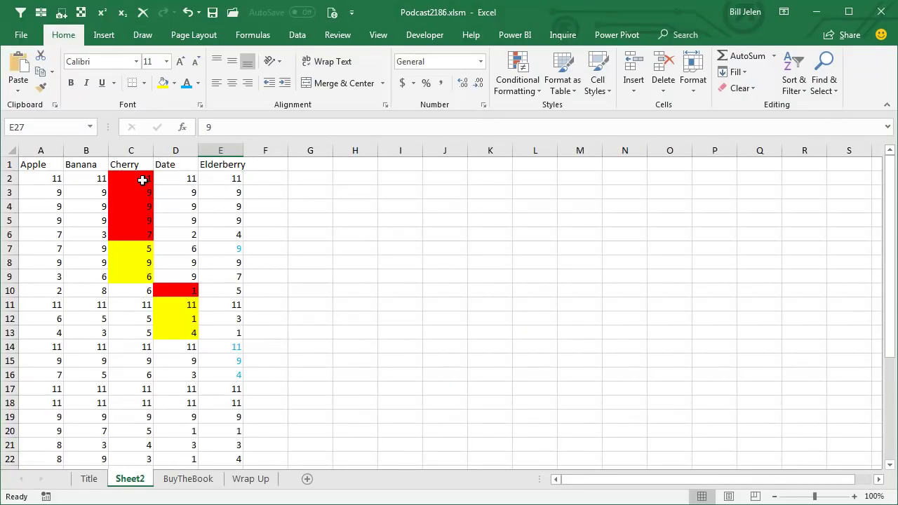
Step: Check the sorted results in D11 and E14, then show the BuyTheBook sheet
left_click(188, 305)
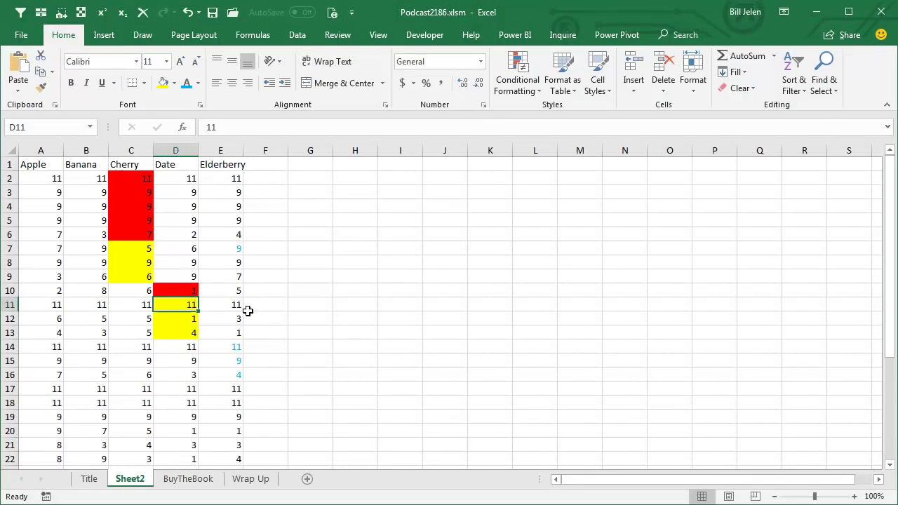
left_click(239, 348)
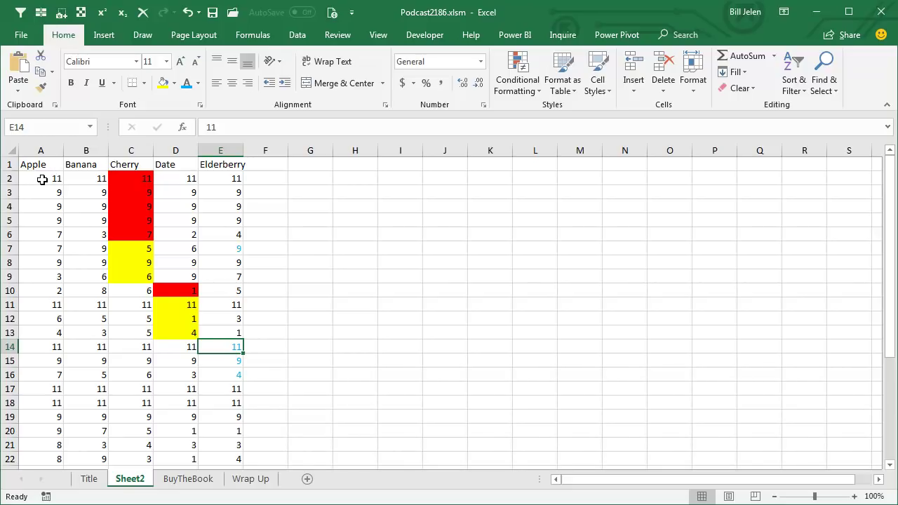
left_click(189, 479)
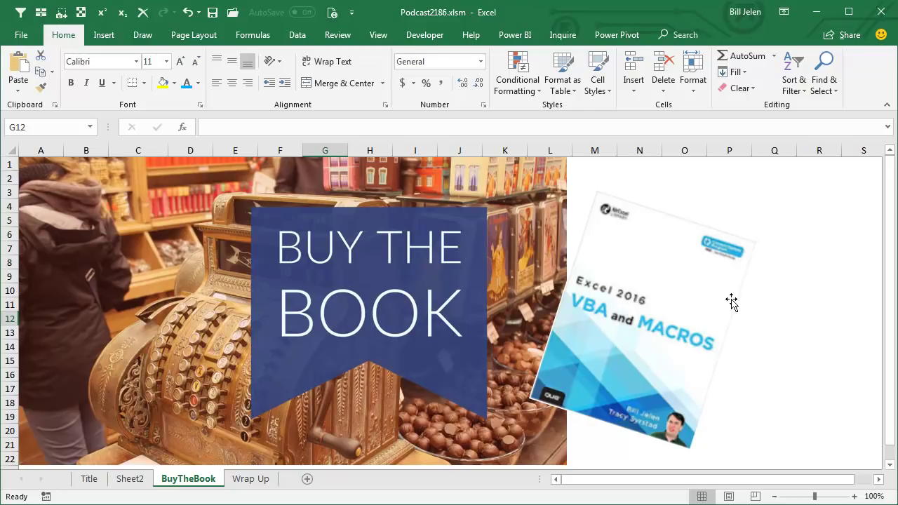
Step: Show the Wrap Up sheet listing the episode's topics
left_click(254, 479)
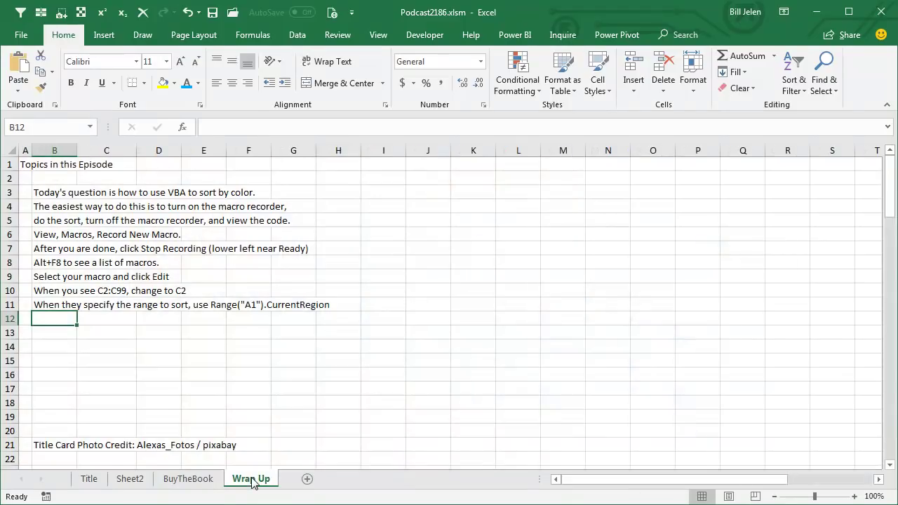